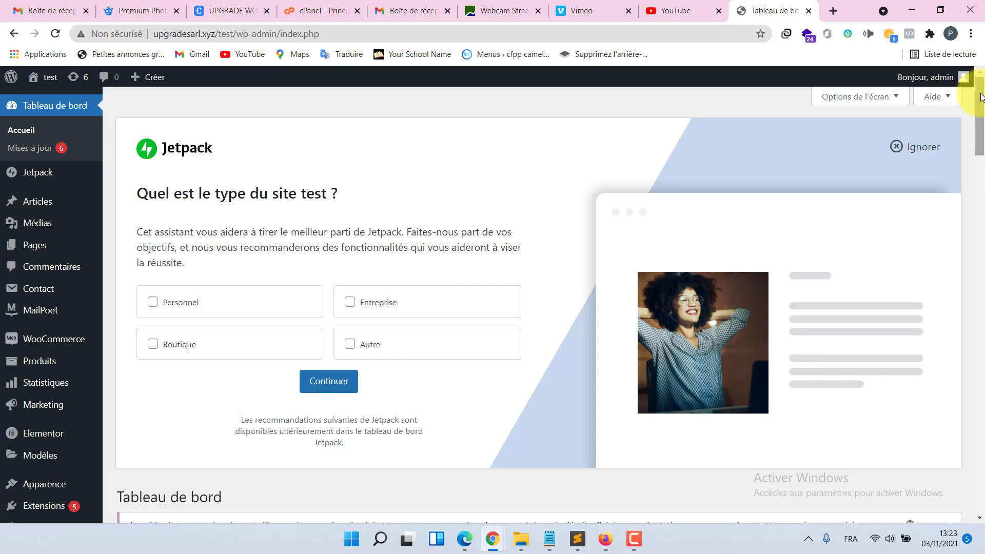
Open the promo codes list from the marketing section and start adding a new promo code
{"action": "left_click_drag", "start_coordinate": [979, 99], "coordinate": [963, 77]}
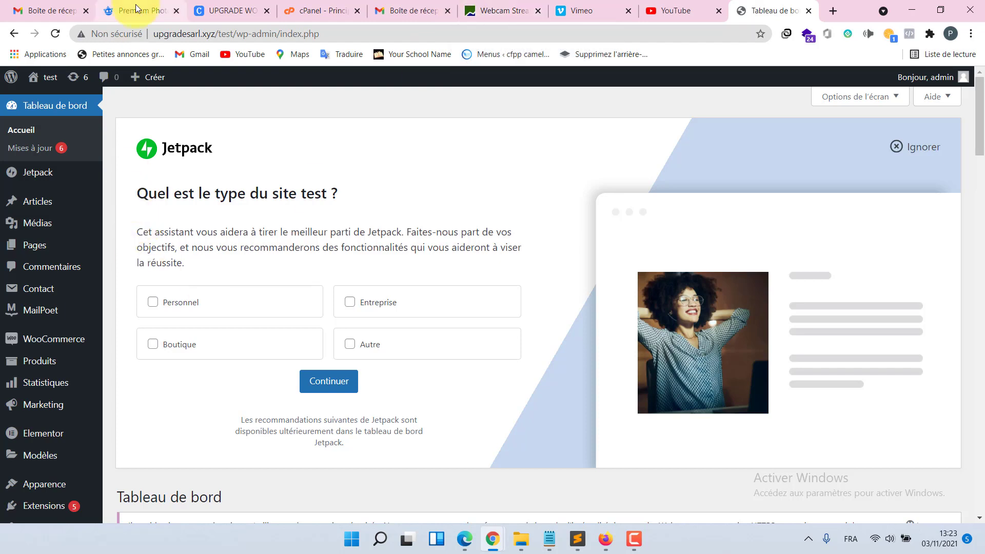
{"action": "mouse_move", "coordinate": [83, 339]}
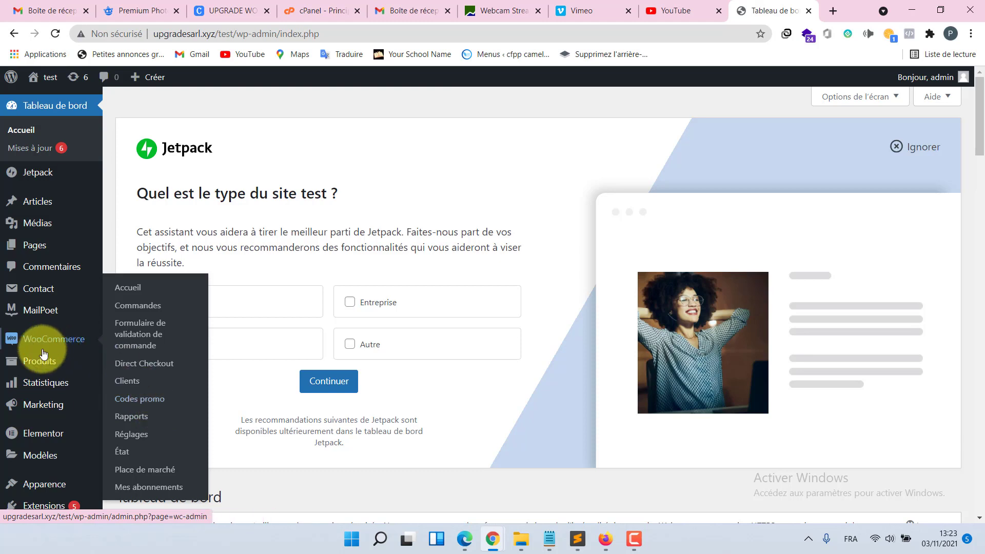
{"action": "mouse_move", "coordinate": [45, 402]}
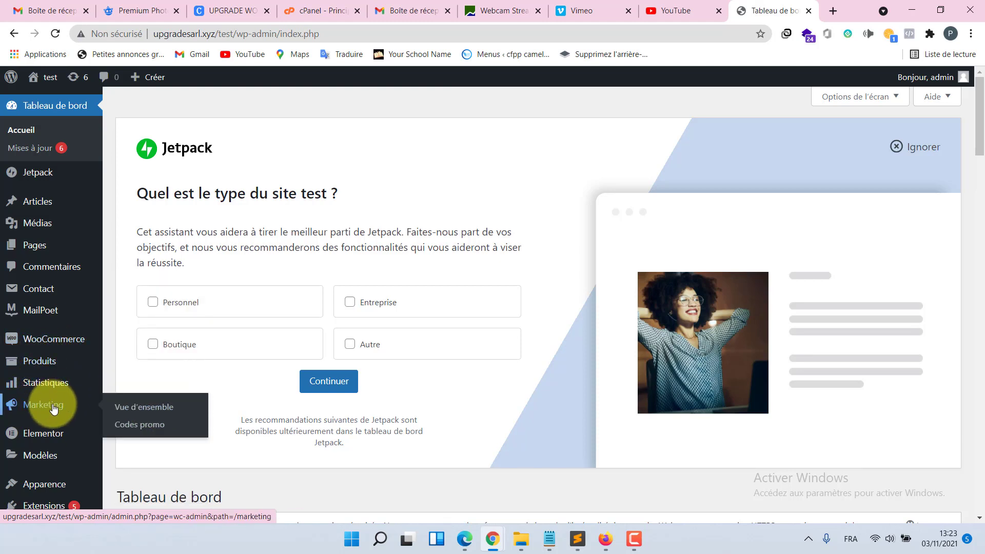
{"action": "left_click", "coordinate": [148, 423]}
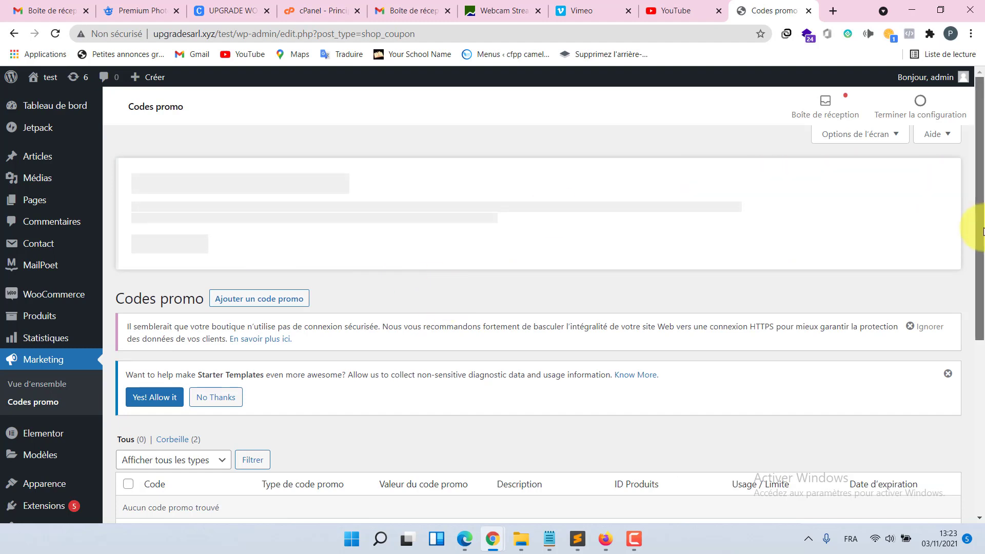
{"action": "scroll", "coordinate": [982, 231], "scroll_direction": "down", "scroll_amount": 2}
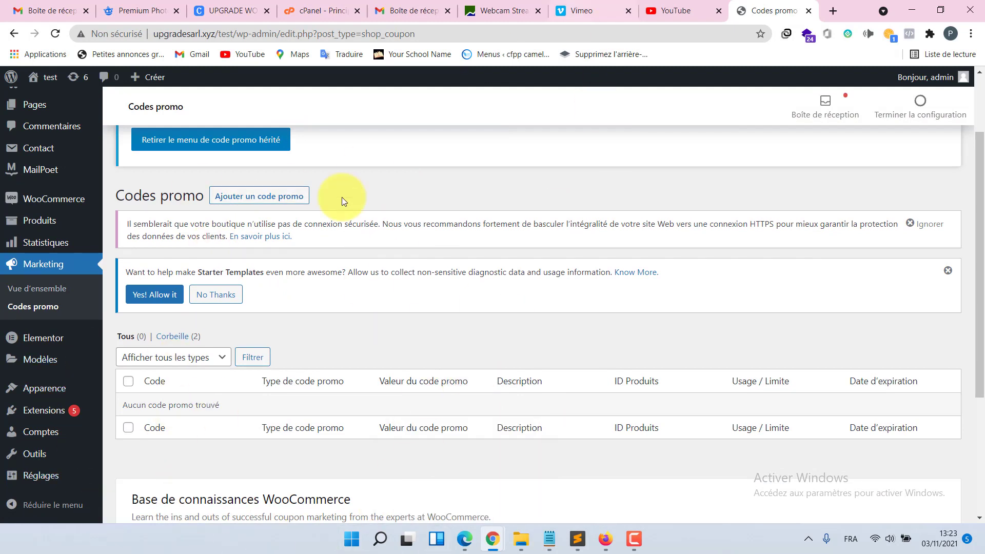
{"action": "left_click", "coordinate": [237, 200]}
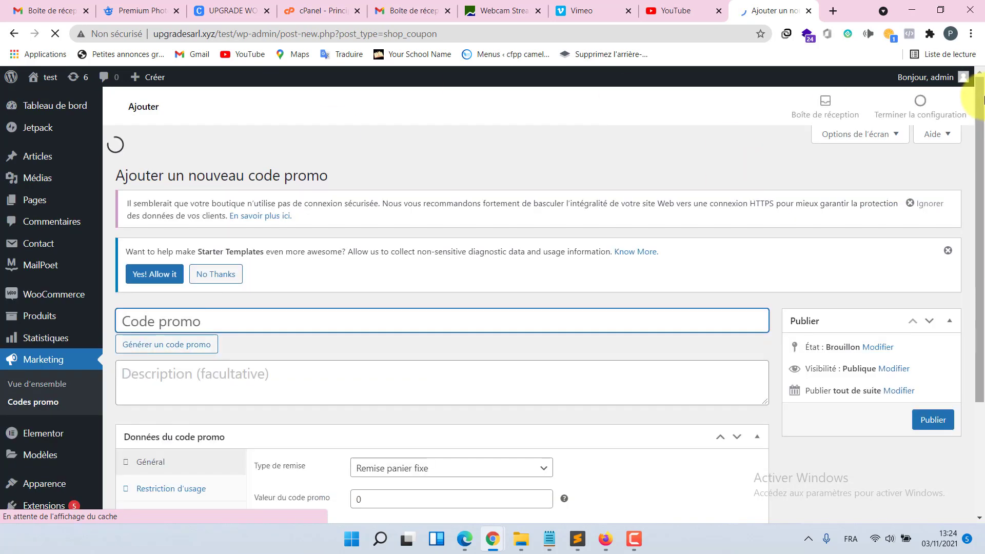
Enter a custom promo code and replace it with an automatically generated one
{"action": "left_click_drag", "start_coordinate": [983, 100], "coordinate": [982, 160]}
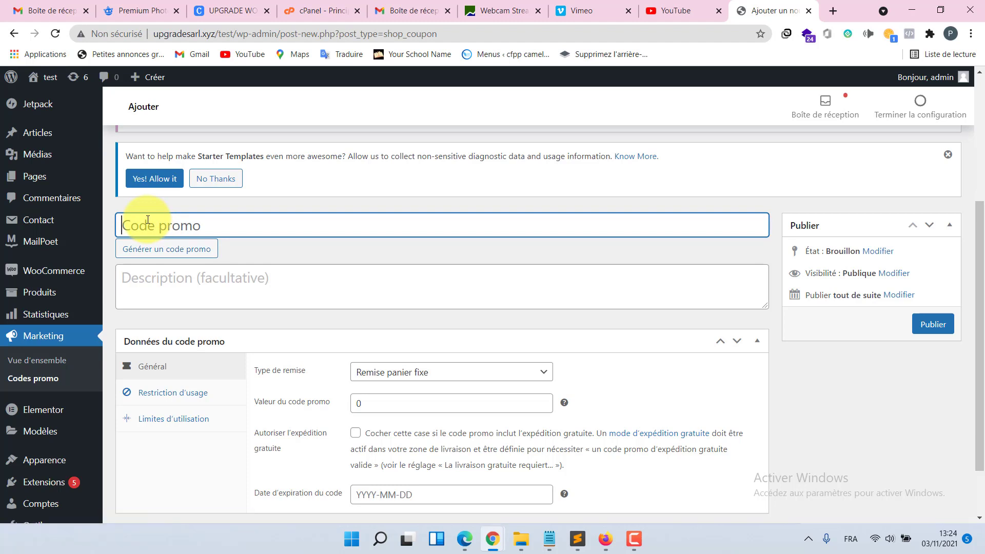
{"action": "type", "text": "patrick 1"}
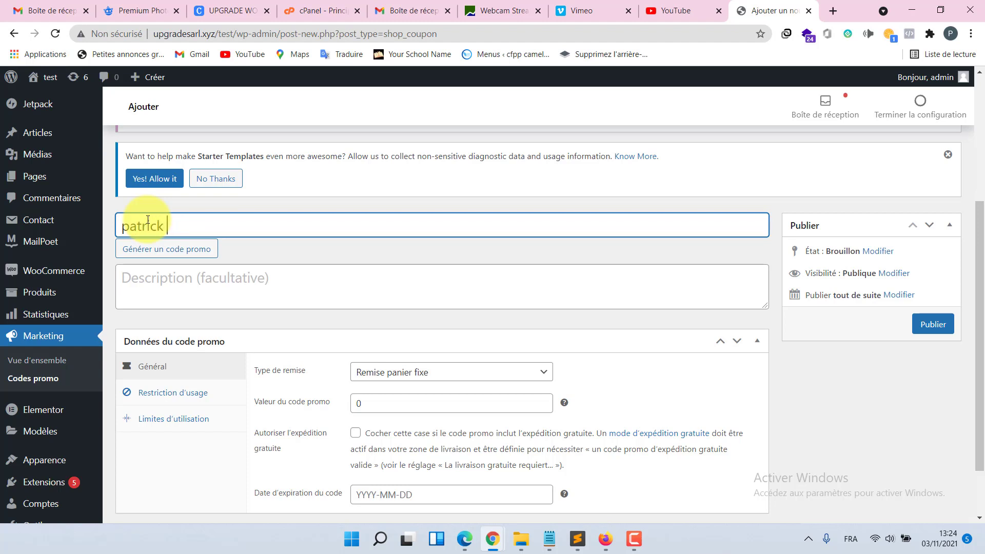
{"action": "left_click", "coordinate": [163, 250]}
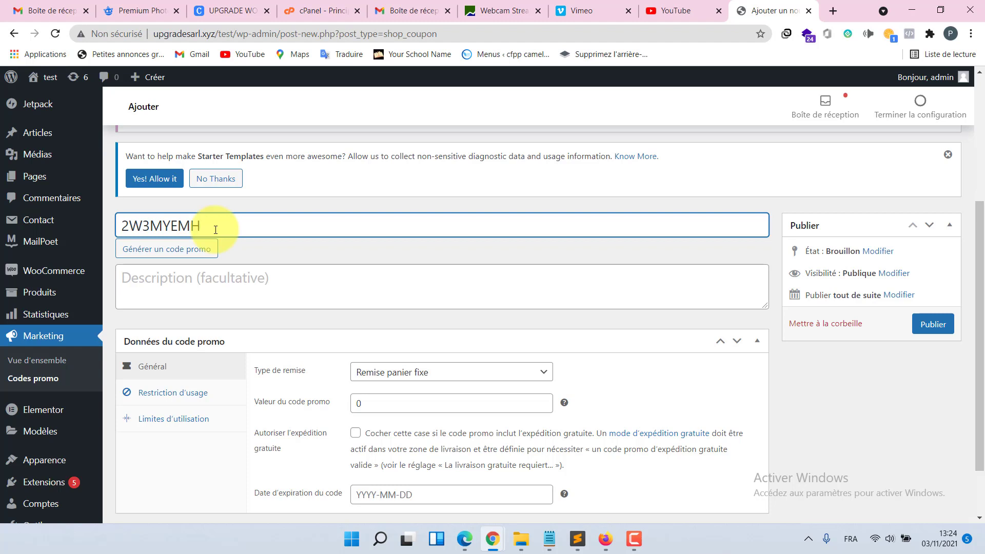
Replace the generated promo code with a custom one made of a first name, a space and the number 1
{"action": "key", "text": "BackSpace"}
{"action": "key", "text": "BackSpace"}
{"action": "key", "text": "BackSpace"}
{"action": "key", "text": "BackSpace"}
{"action": "key", "text": "BackSpace"}
{"action": "key", "text": "BackSpace"}
{"action": "key", "text": "BackSpace"}
{"action": "key", "text": "BackSpace"}
{"action": "type", "text": "p"}
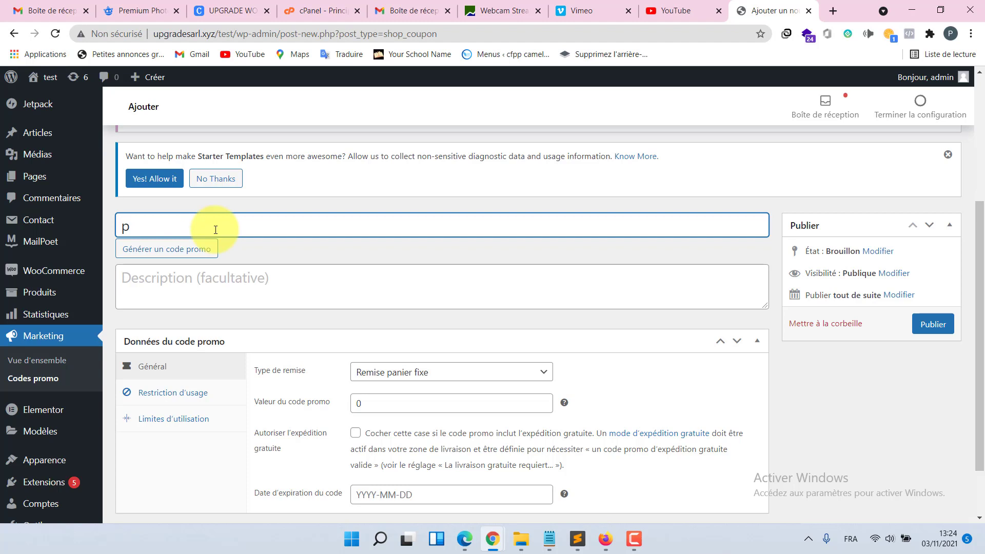
{"action": "type", "text": "atrick 1"}
Enter the promo code's description as "réduction de 10%", applying the suggested spelling correction to the first word
{"action": "left_click", "coordinate": [204, 280]}
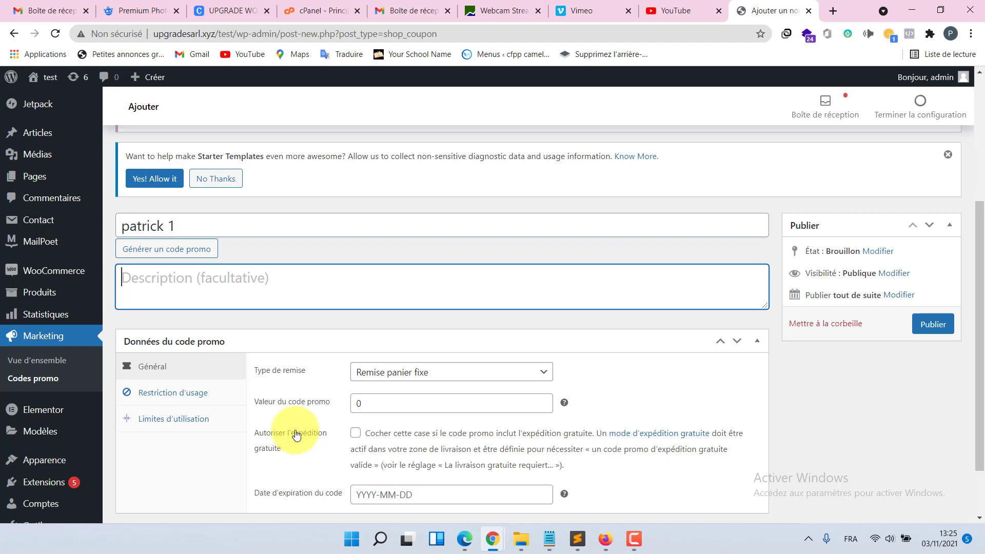
{"action": "type", "text": "reduction "}
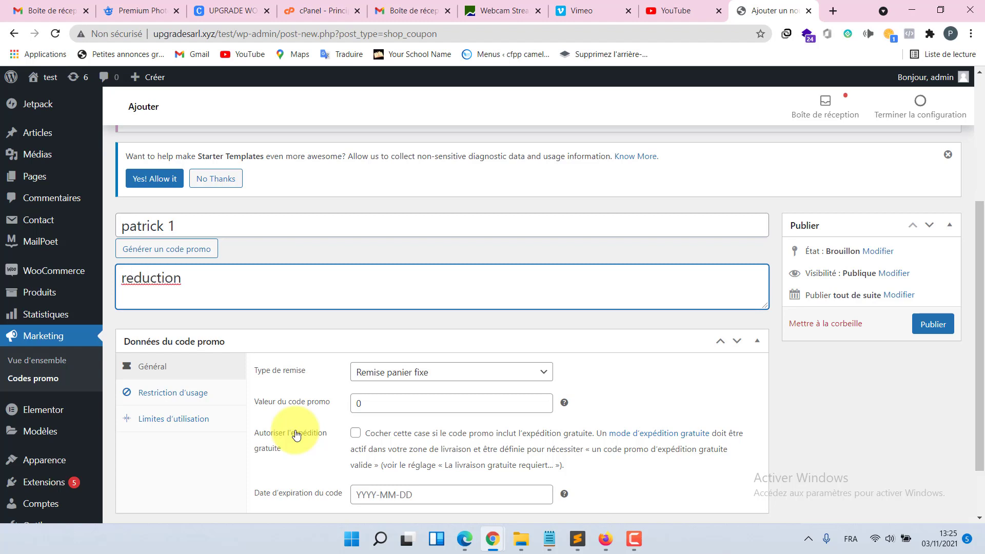
{"action": "type", "text": "de 10%"}
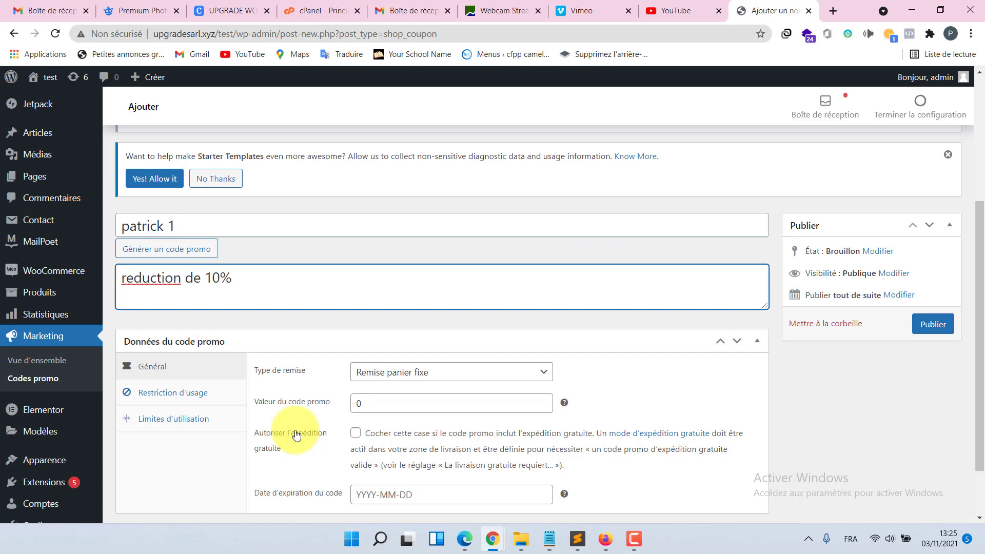
{"action": "right_click", "coordinate": [164, 277]}
{"action": "left_click", "coordinate": [226, 29]}
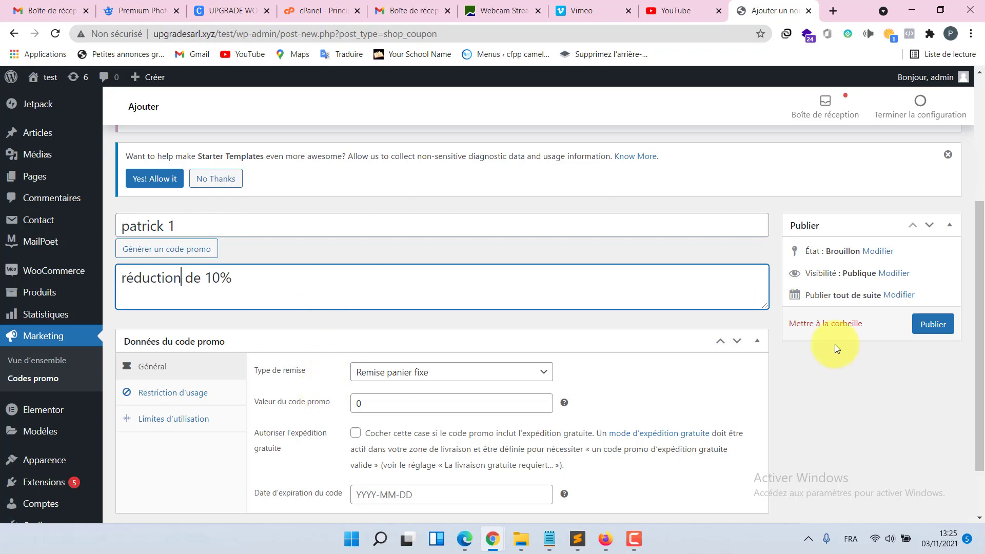
Set the discount type to "Remise en pourcentage" and the promo code's value to 10
{"action": "scroll", "coordinate": [977, 315], "scroll_direction": "down", "scroll_amount": 2}
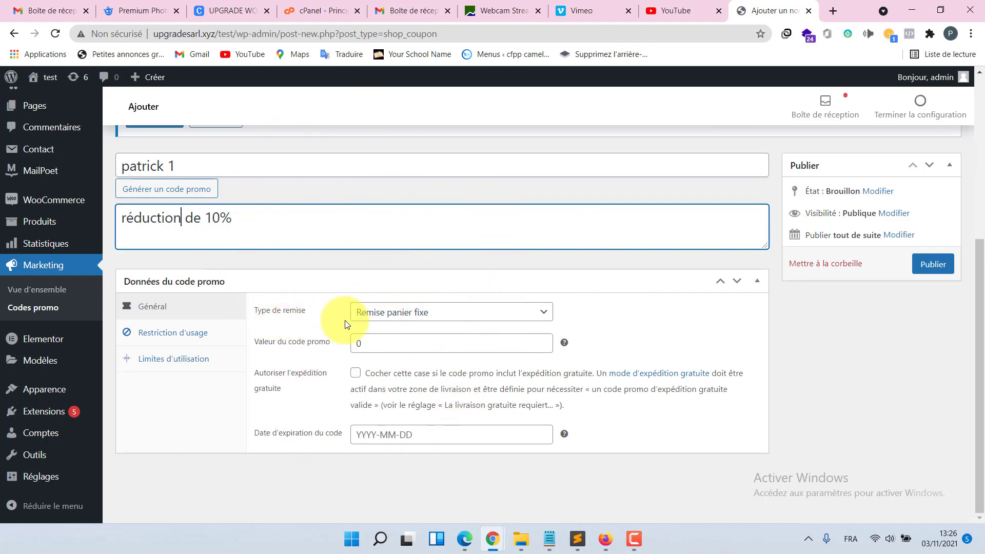
{"action": "left_click", "coordinate": [359, 320]}
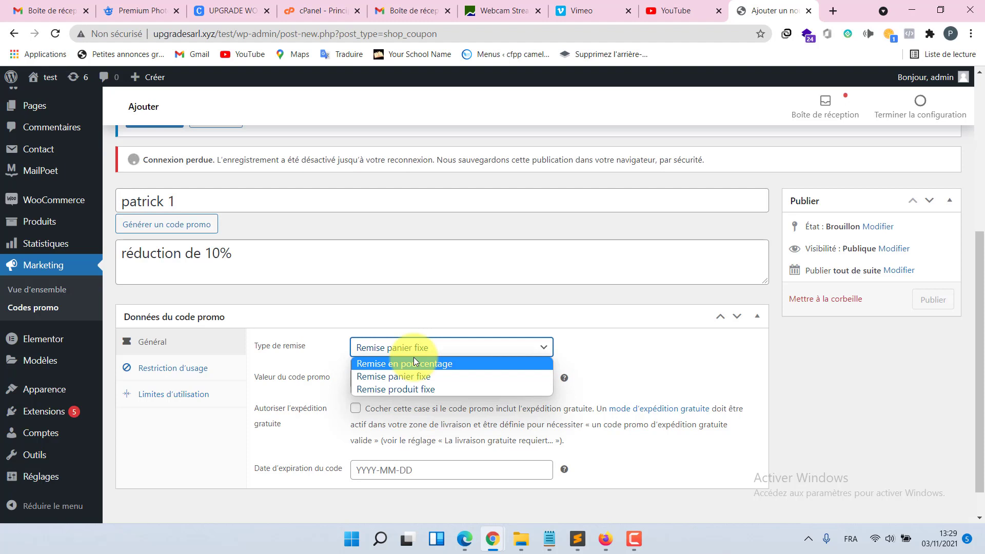
{"action": "left_click", "coordinate": [612, 387]}
{"action": "left_click", "coordinate": [505, 351]}
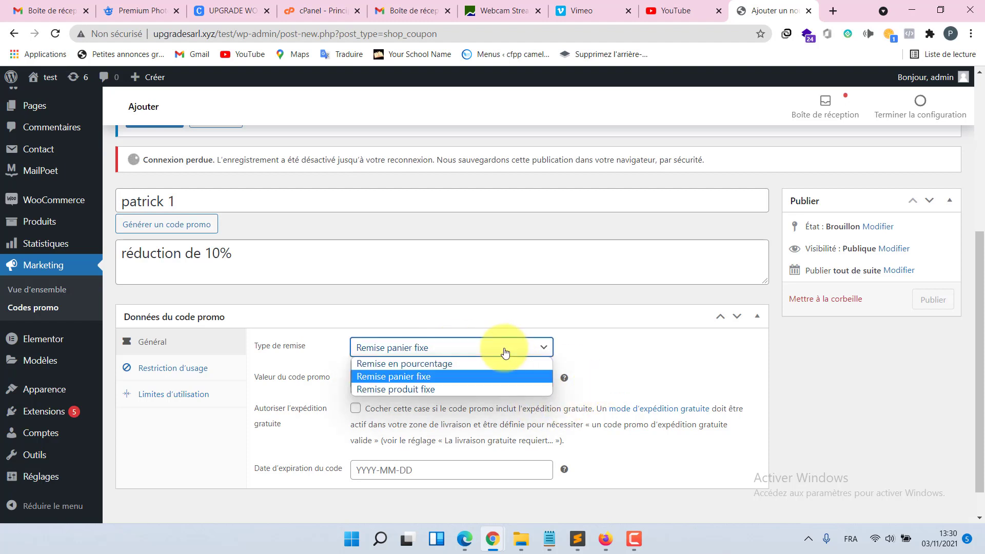
{"action": "left_click", "coordinate": [485, 362]}
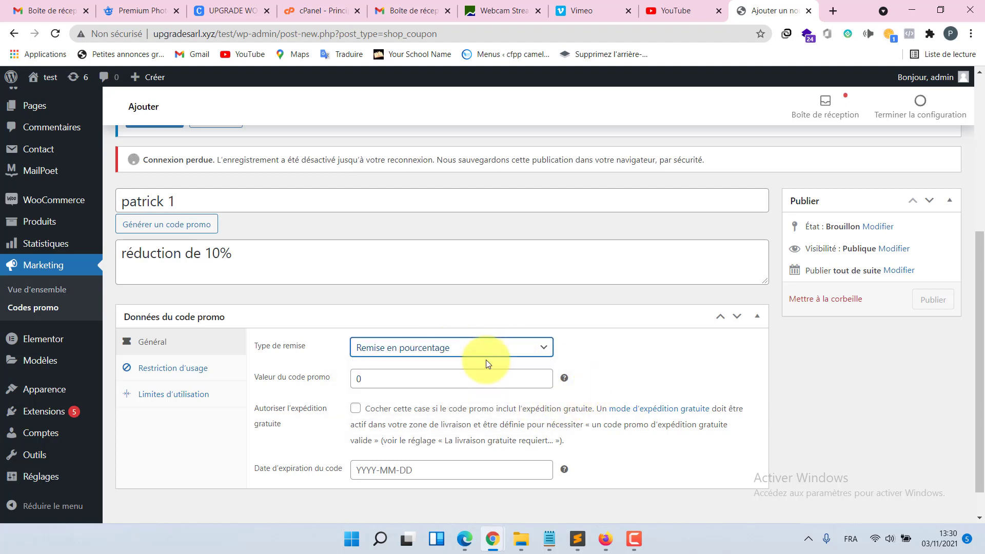
{"action": "left_click", "coordinate": [394, 381]}
{"action": "type", "text": "1"}
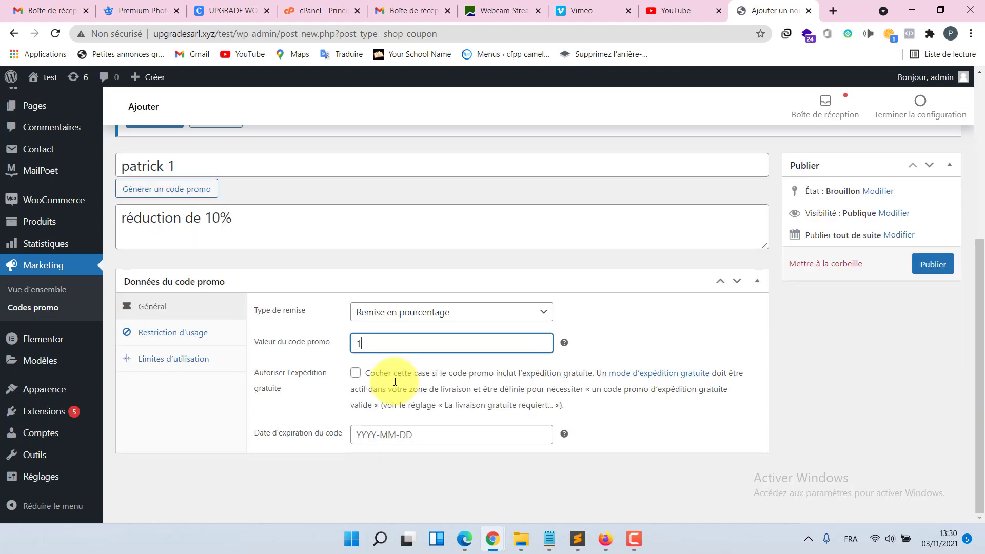
{"action": "type", "text": "0"}
Change the discount type to "Remise panier fixe" and set the code's expiry date to 2021-11-04
{"action": "left_click", "coordinate": [471, 314]}
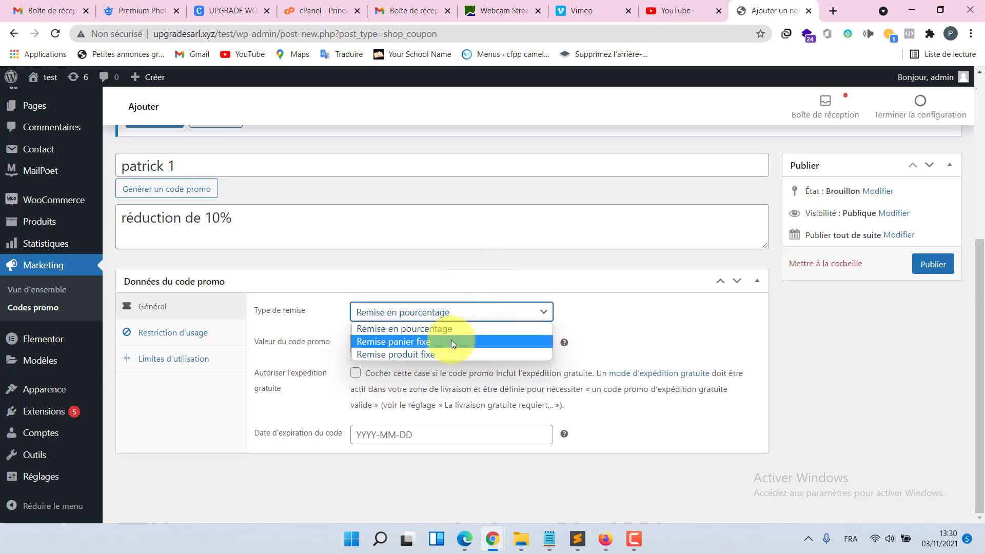
{"action": "left_click", "coordinate": [450, 339]}
{"action": "left_click", "coordinate": [422, 344]}
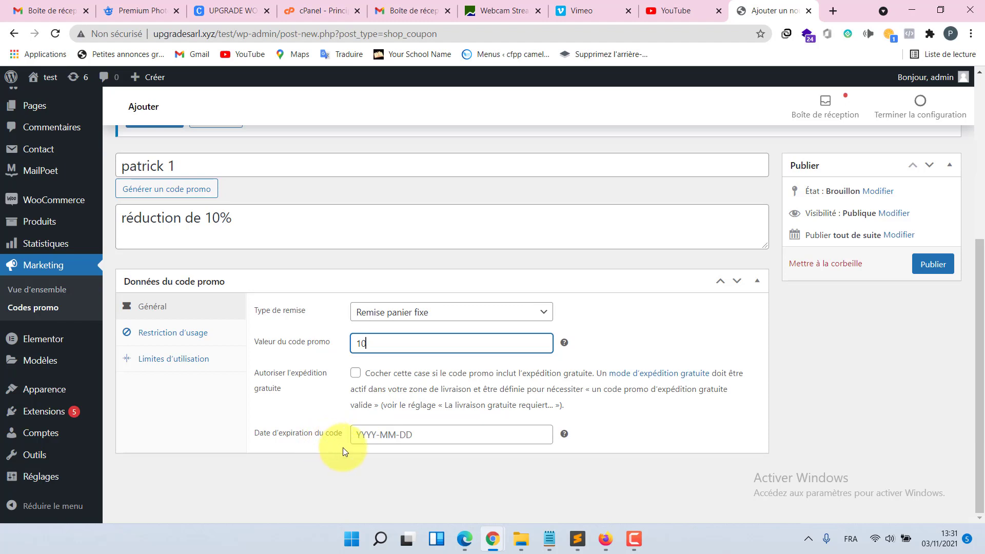
{"action": "left_click", "coordinate": [417, 438]}
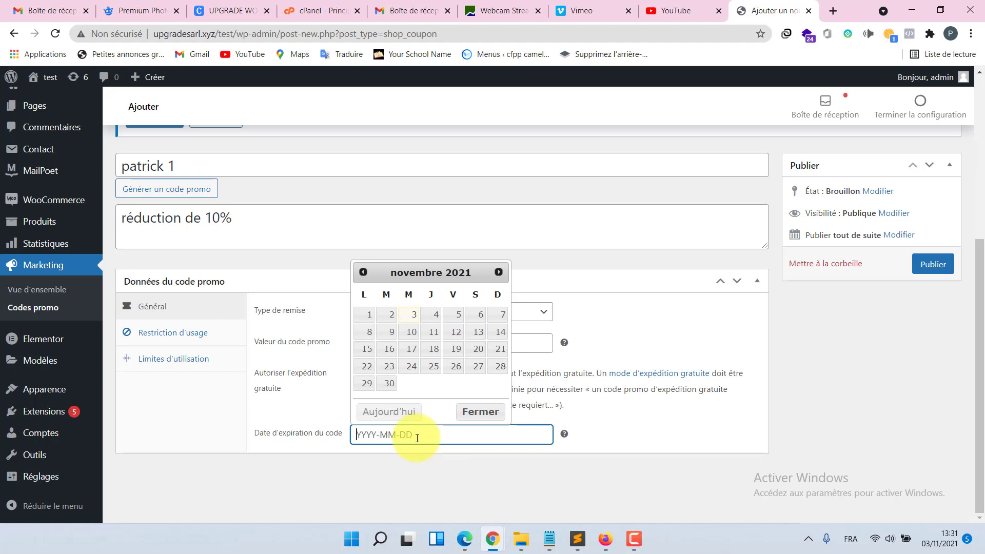
{"action": "left_click", "coordinate": [432, 315]}
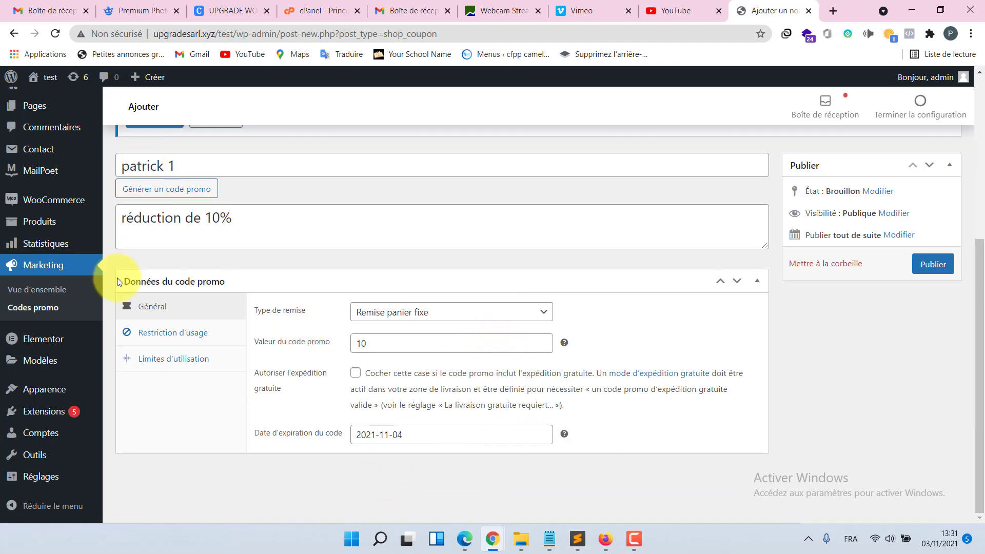
Open the promo code's usage restrictions and examine the options, including the minimum and maximum spend fields
{"action": "left_click", "coordinate": [185, 337]}
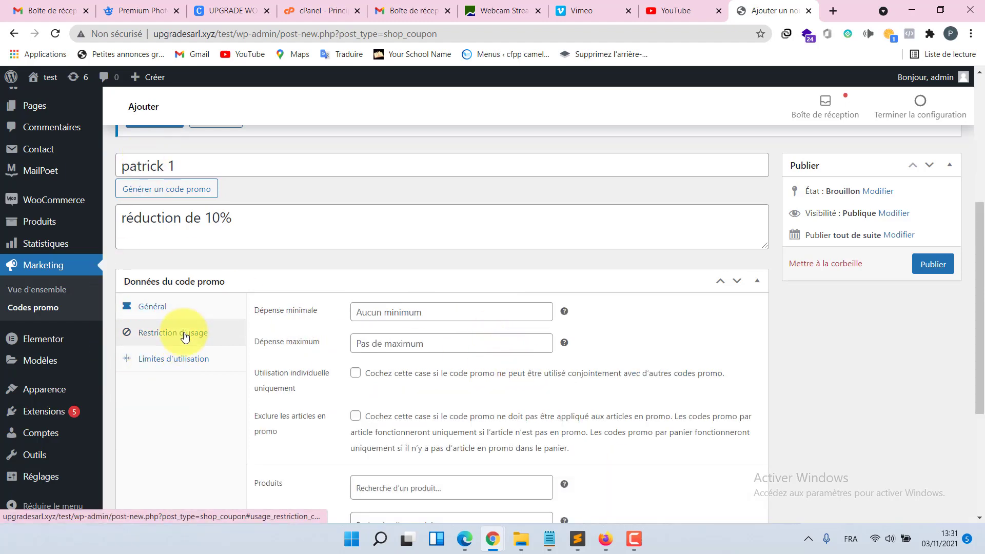
{"action": "left_click_drag", "start_coordinate": [982, 300], "coordinate": [982, 359]}
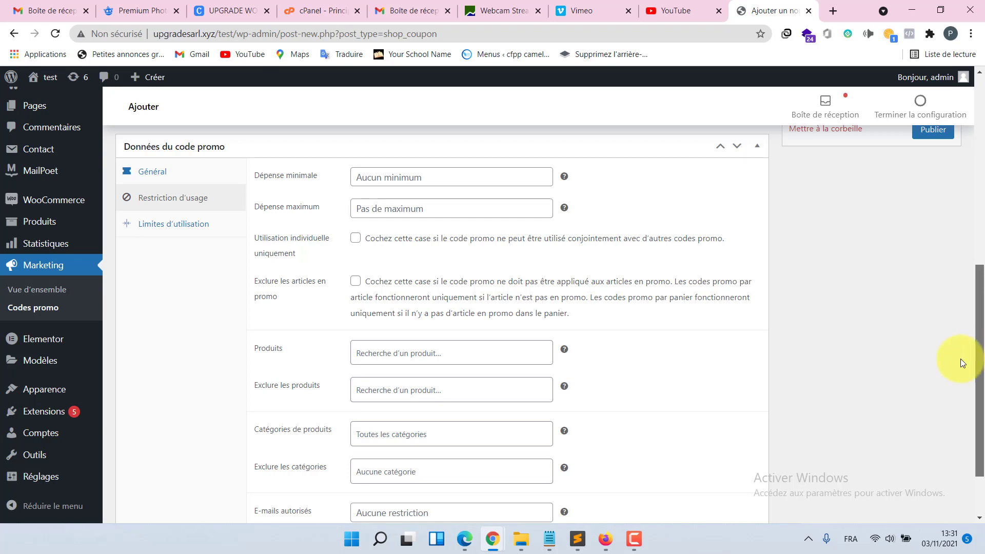
{"action": "scroll", "coordinate": [708, 384], "scroll_direction": "up", "scroll_amount": 3}
{"action": "left_click_drag", "start_coordinate": [706, 374], "coordinate": [737, 416]}
{"action": "scroll", "coordinate": [972, 364], "scroll_direction": "down", "scroll_amount": 1}
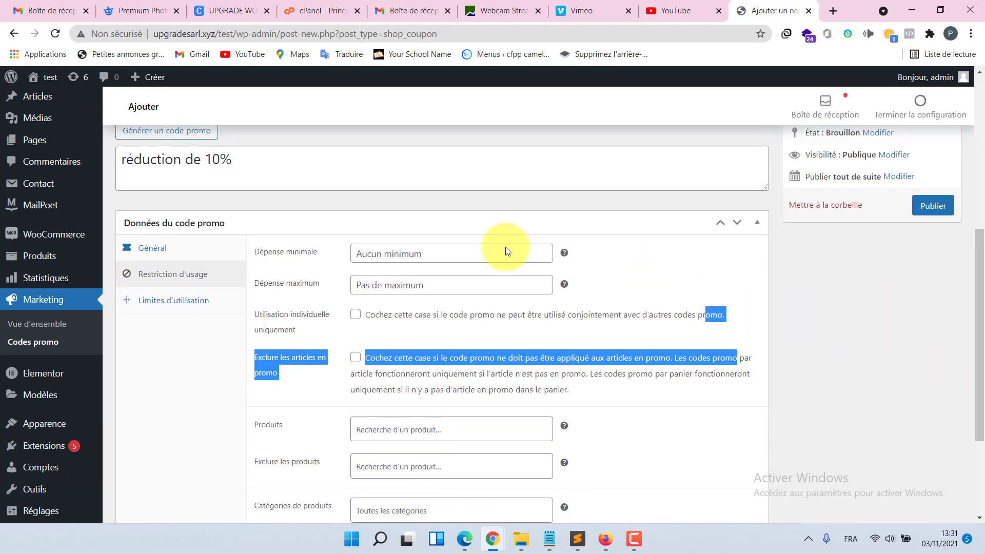
{"action": "left_click", "coordinate": [372, 259]}
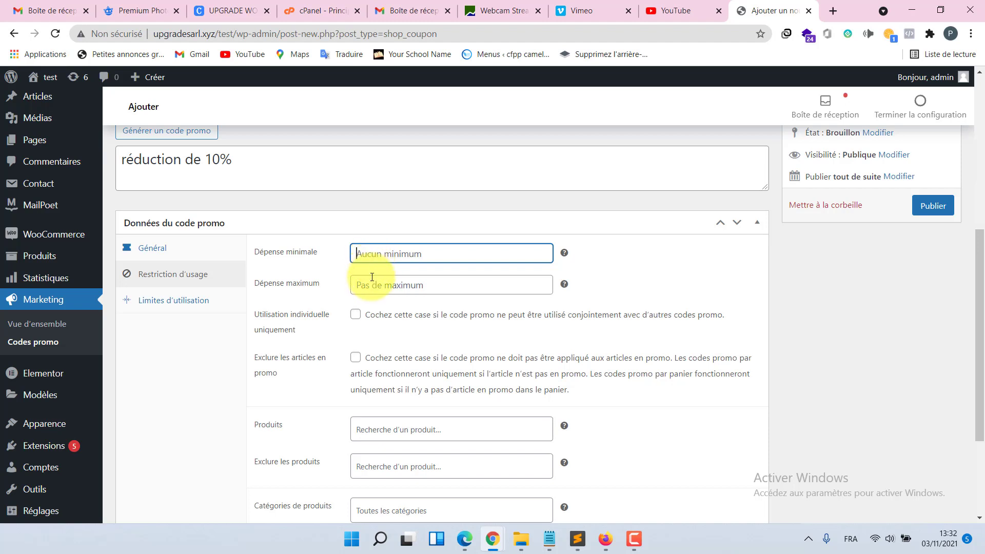
{"action": "left_click", "coordinate": [372, 284]}
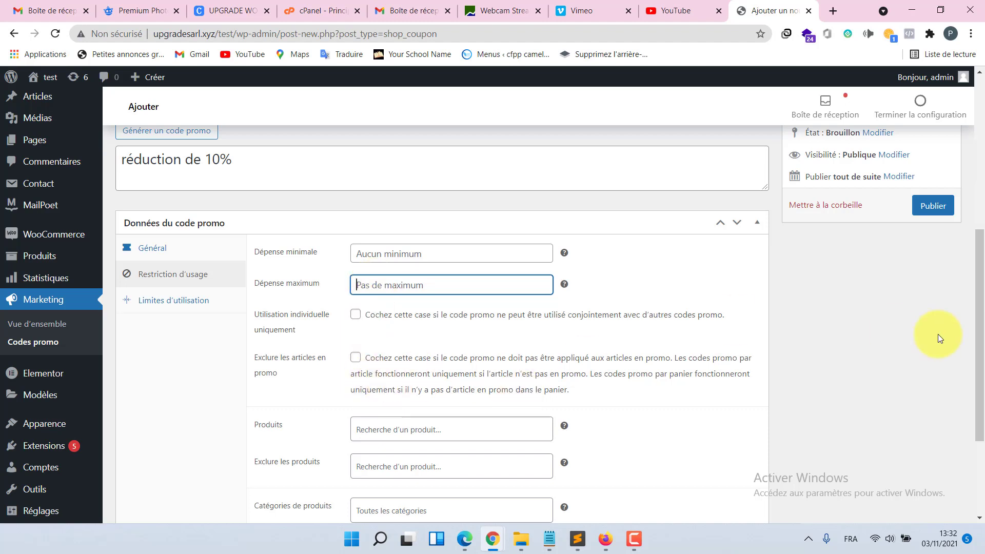
Restrict the promo code to individual use only and exclude items already on sale
{"action": "left_click", "coordinate": [973, 331]}
{"action": "scroll", "coordinate": [980, 342], "scroll_direction": "down", "scroll_amount": 1}
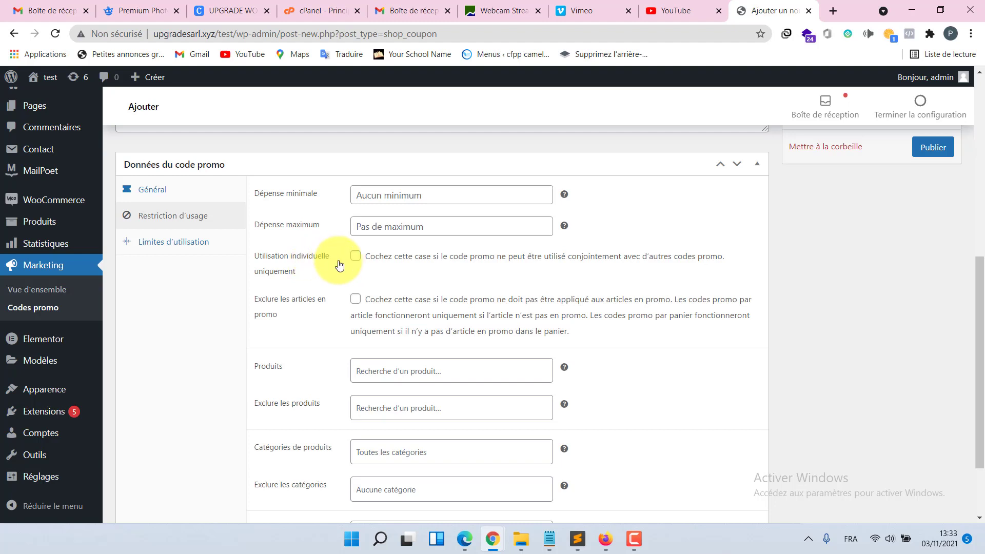
{"action": "left_click", "coordinate": [359, 264]}
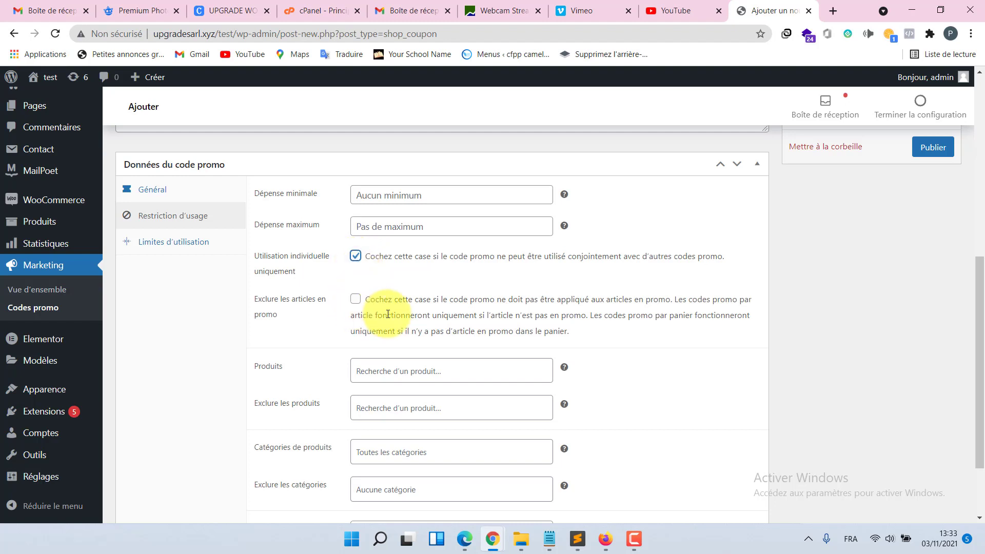
{"action": "left_click", "coordinate": [355, 302]}
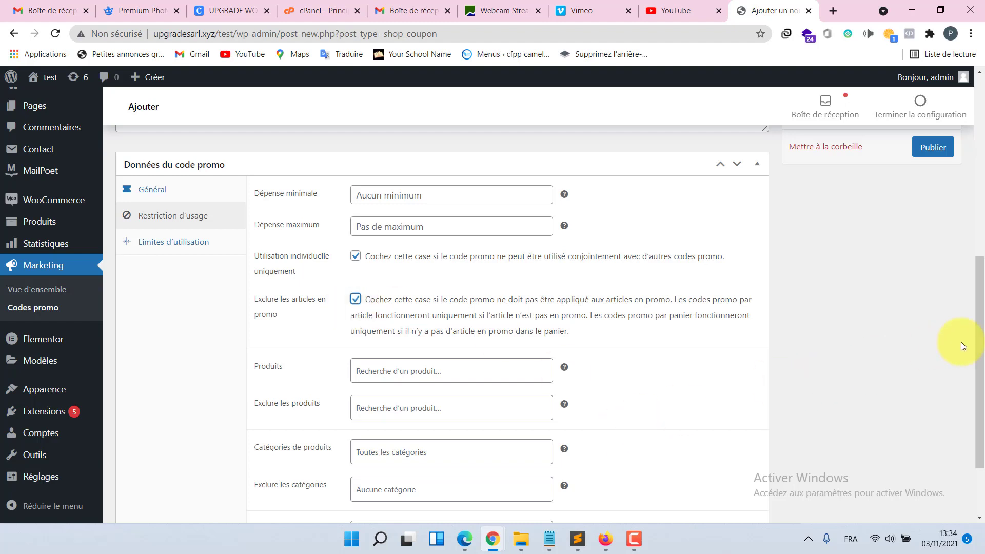
Examine the promo code's product, excluded product, product category, excluded category and allowed e-mail restriction fields
{"action": "left_click_drag", "start_coordinate": [981, 357], "coordinate": [980, 403]}
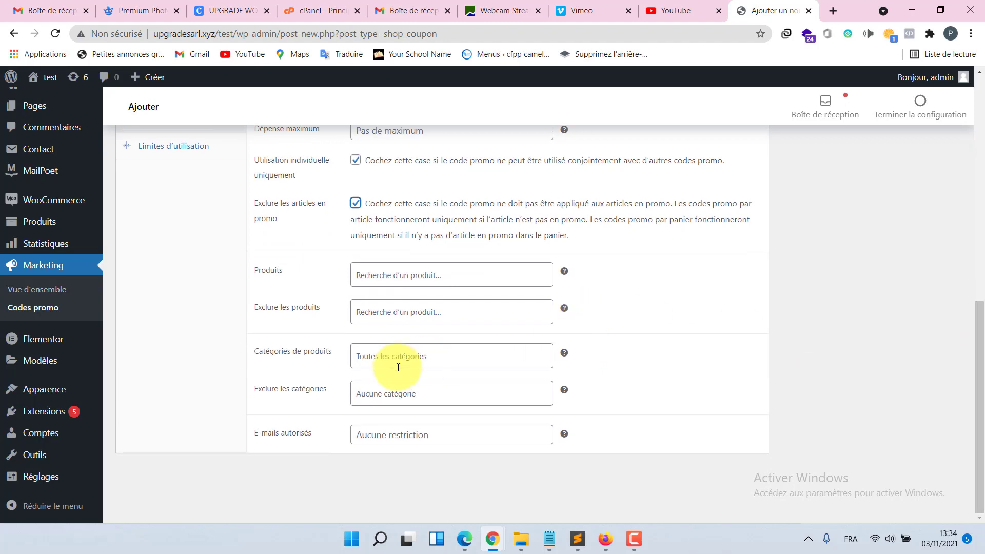
{"action": "left_click", "coordinate": [383, 275]}
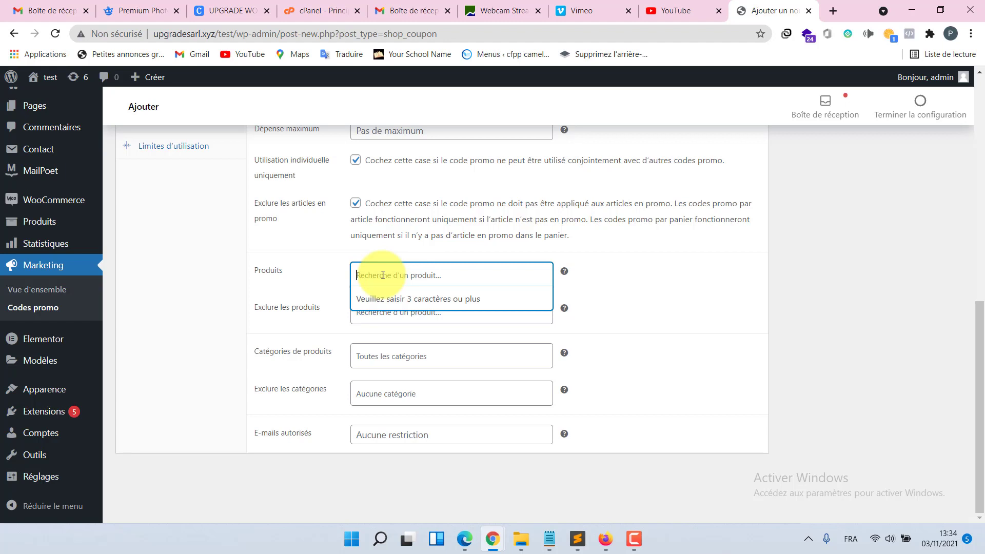
{"action": "left_click", "coordinate": [301, 330]}
{"action": "left_click", "coordinate": [381, 317]}
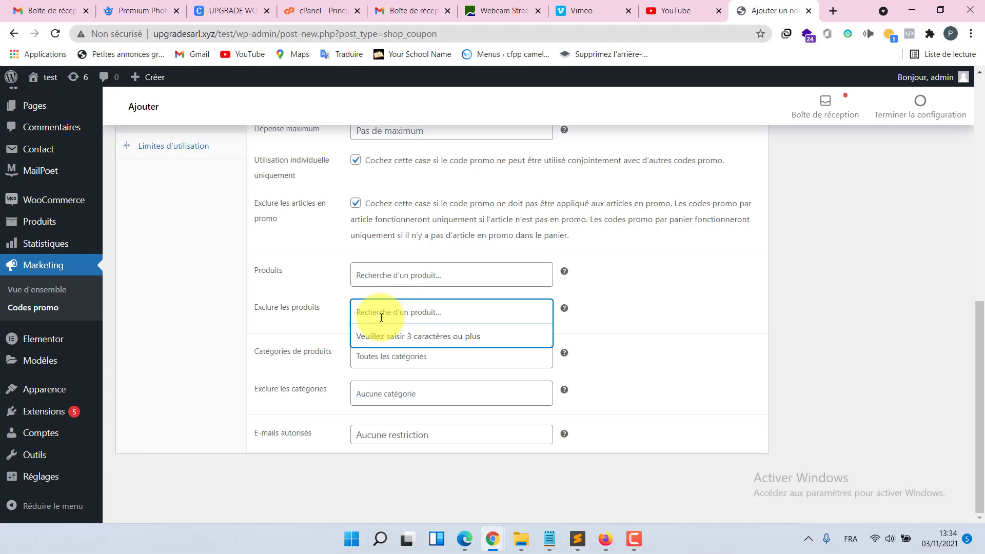
{"action": "left_click", "coordinate": [385, 358]}
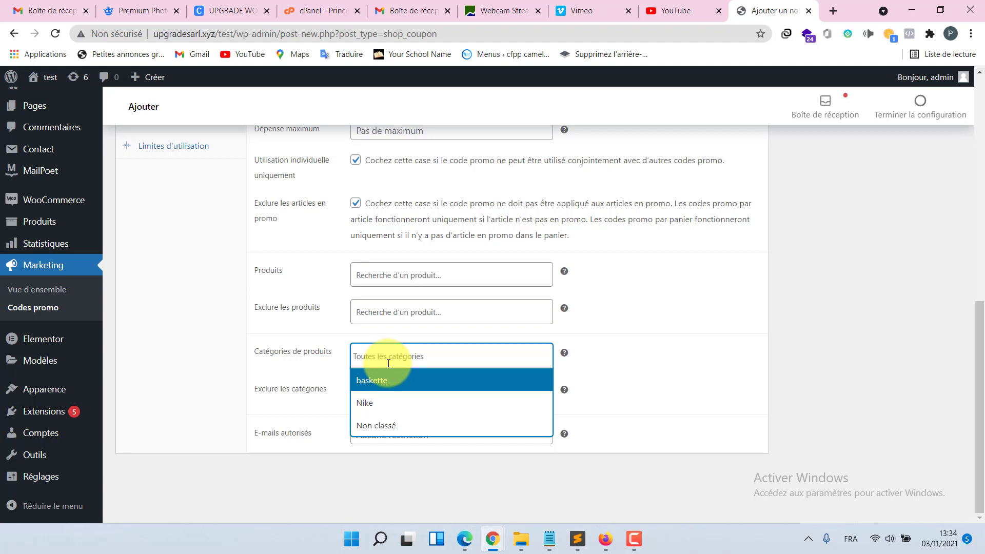
{"action": "left_click", "coordinate": [280, 412]}
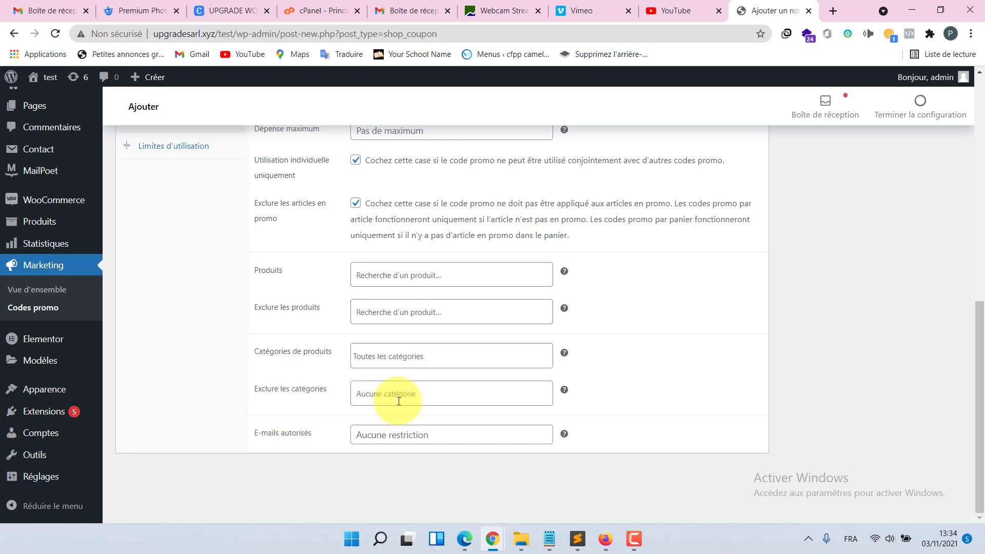
{"action": "left_click", "coordinate": [407, 439]}
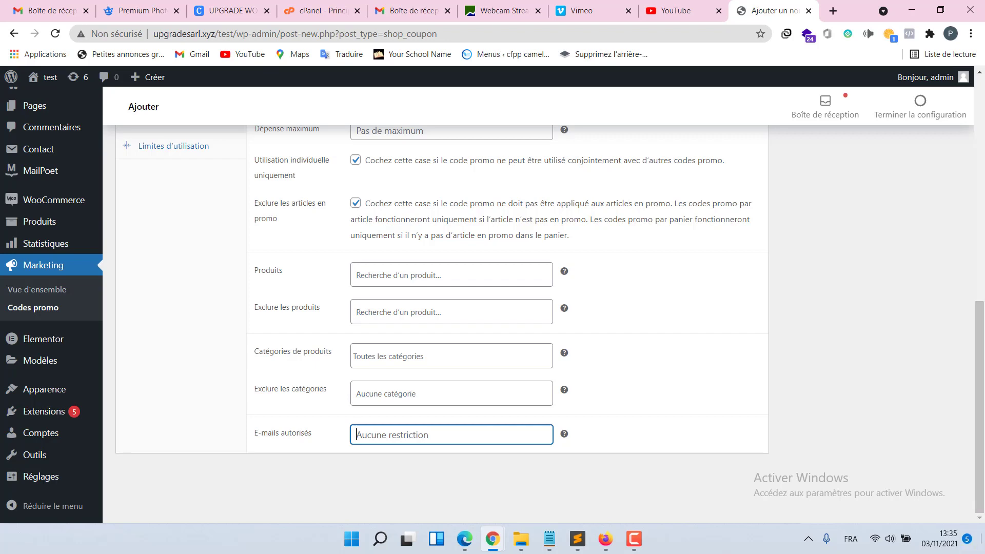
In the promo code's usage limits, set the limit per code to 10 and the limit per user to 1
{"action": "left_click_drag", "start_coordinate": [981, 478], "coordinate": [980, 416]}
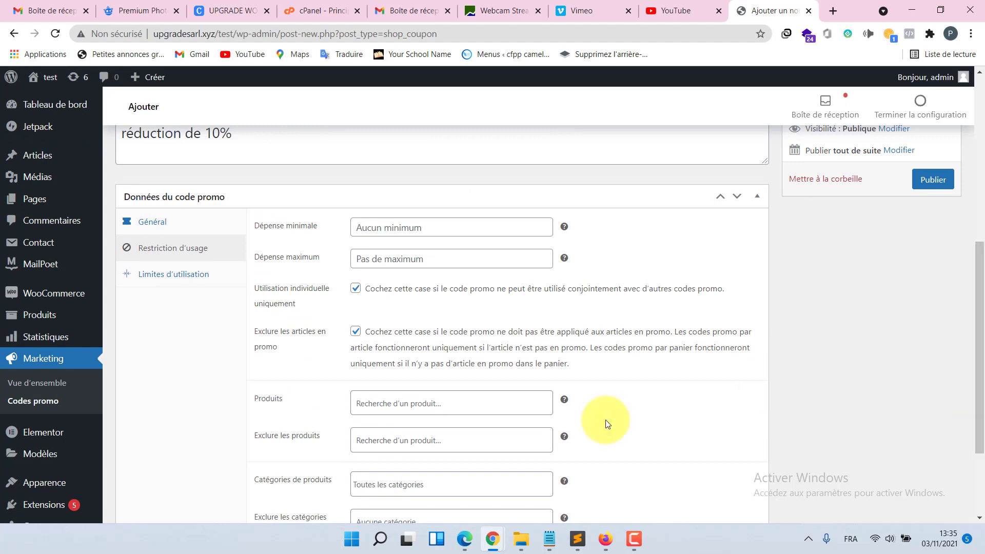
{"action": "left_click", "coordinate": [194, 280]}
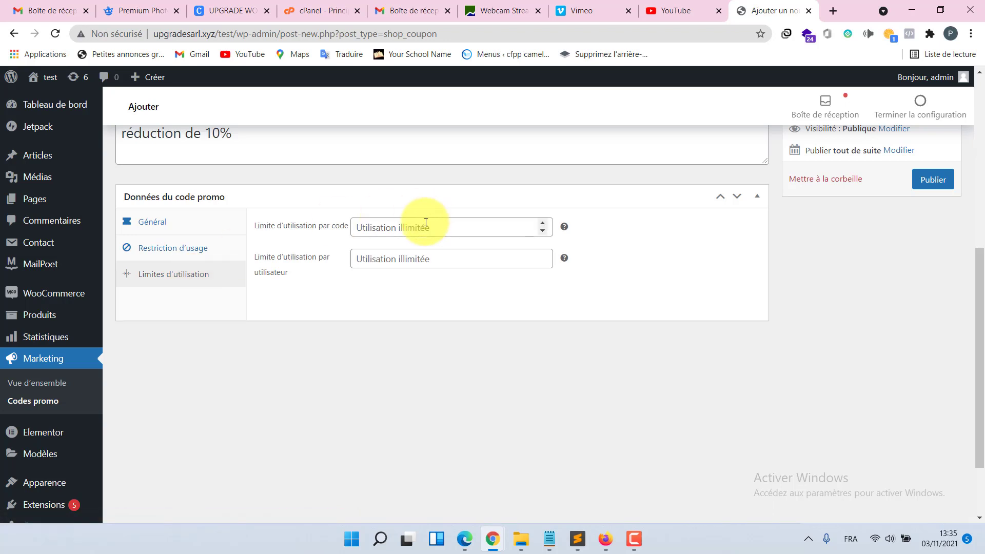
{"action": "left_click", "coordinate": [530, 233]}
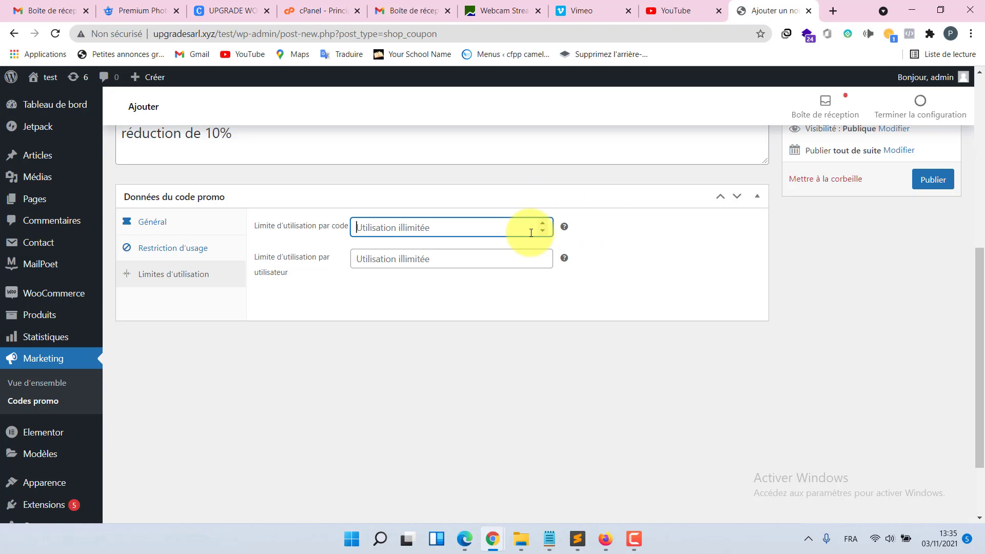
{"action": "type", "text": "2"}
{"action": "key", "text": "BackSpace"}
{"action": "type", "text": "10"}
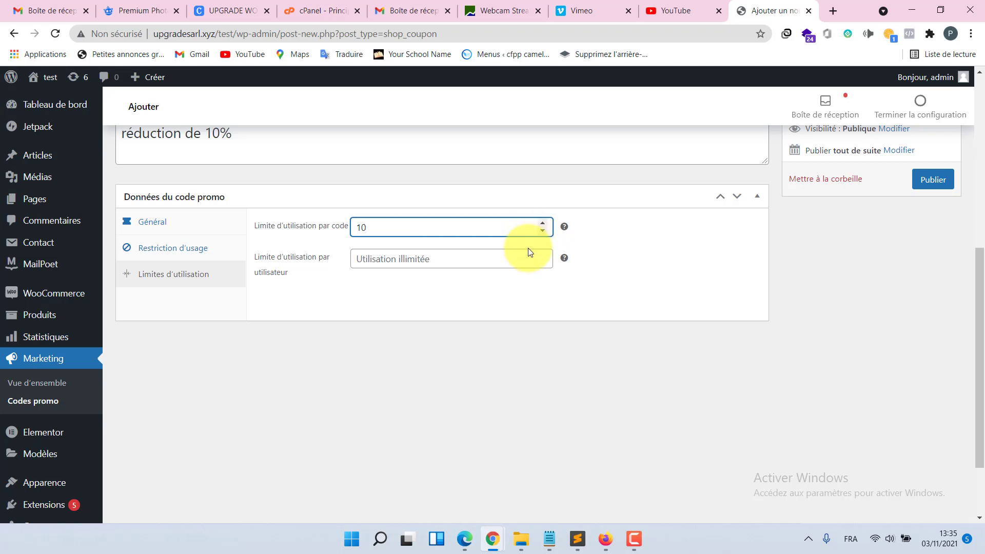
{"action": "left_click", "coordinate": [504, 260]}
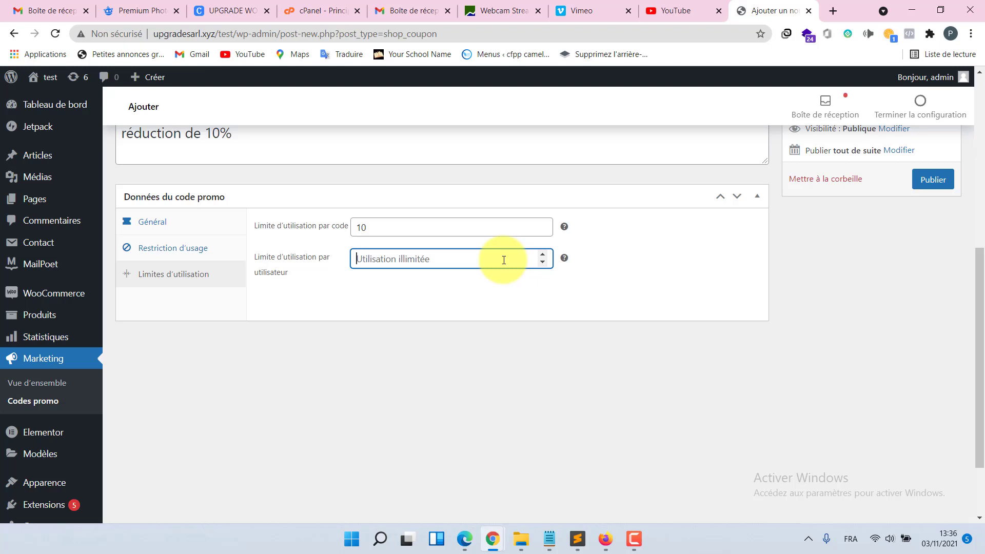
{"action": "type", "text": "1"}
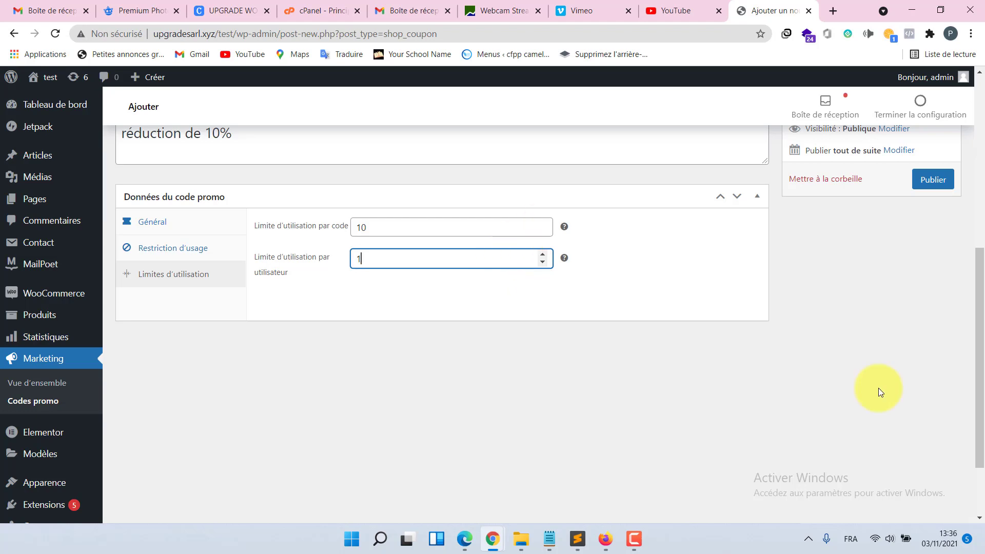
Return to the promo code's general settings and open the choices for the discount type
{"action": "left_click_drag", "start_coordinate": [980, 450], "coordinate": [952, 296]}
{"action": "left_click_drag", "start_coordinate": [979, 350], "coordinate": [978, 460]}
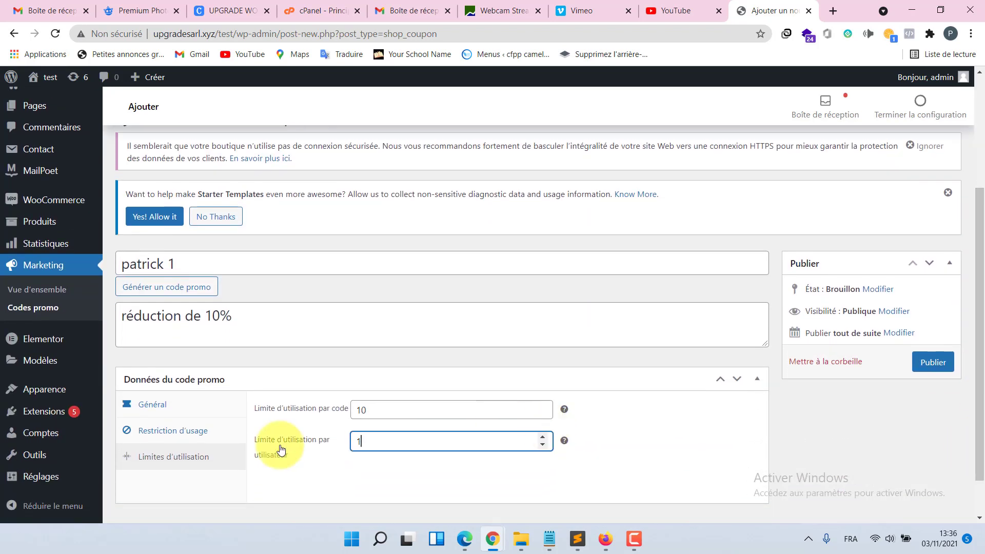
{"action": "left_click", "coordinate": [146, 405]}
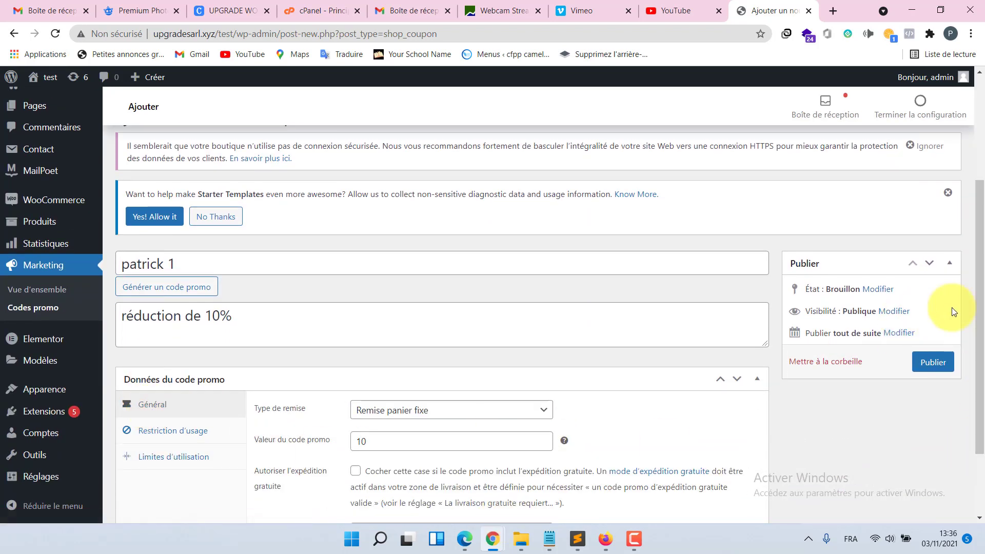
{"action": "left_click_drag", "start_coordinate": [979, 308], "coordinate": [980, 354]}
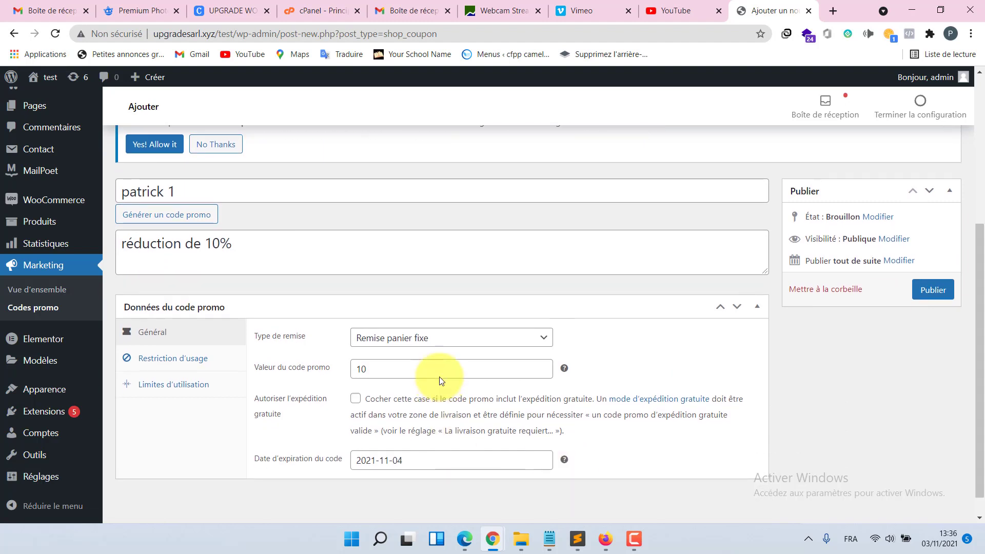
{"action": "left_click", "coordinate": [439, 343]}
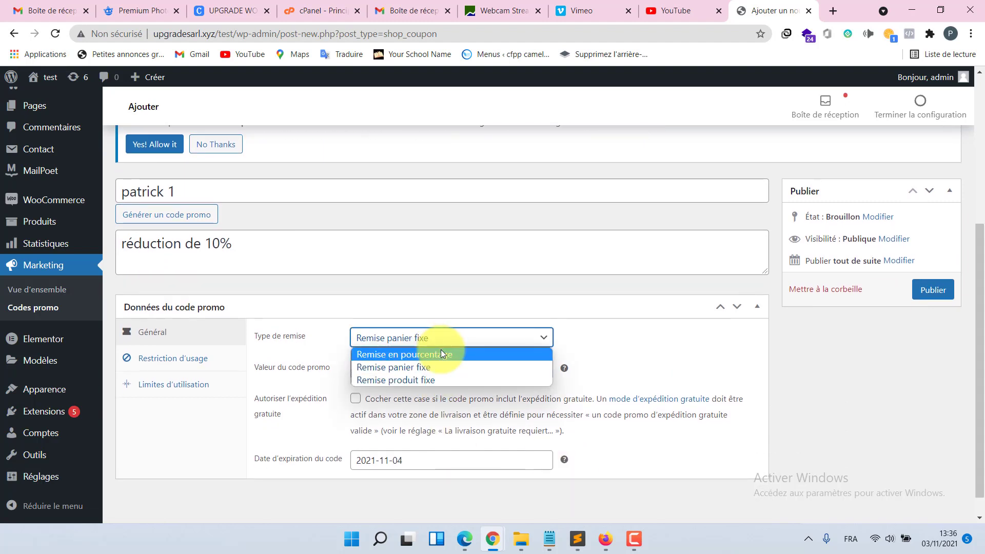